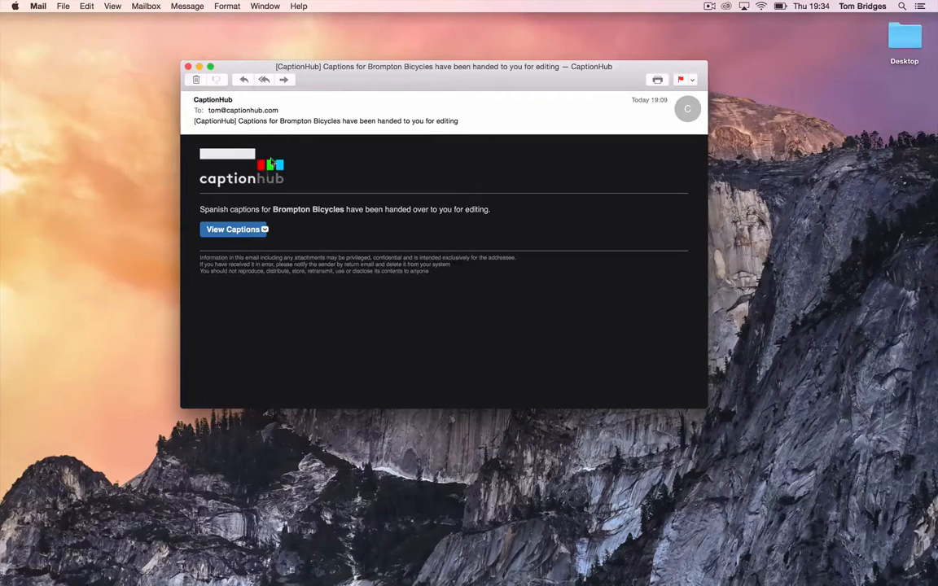
Step: Open the Brompton Bicycles Spanish captions in Safari from the CaptionHub email's View Captions link
click(233, 229)
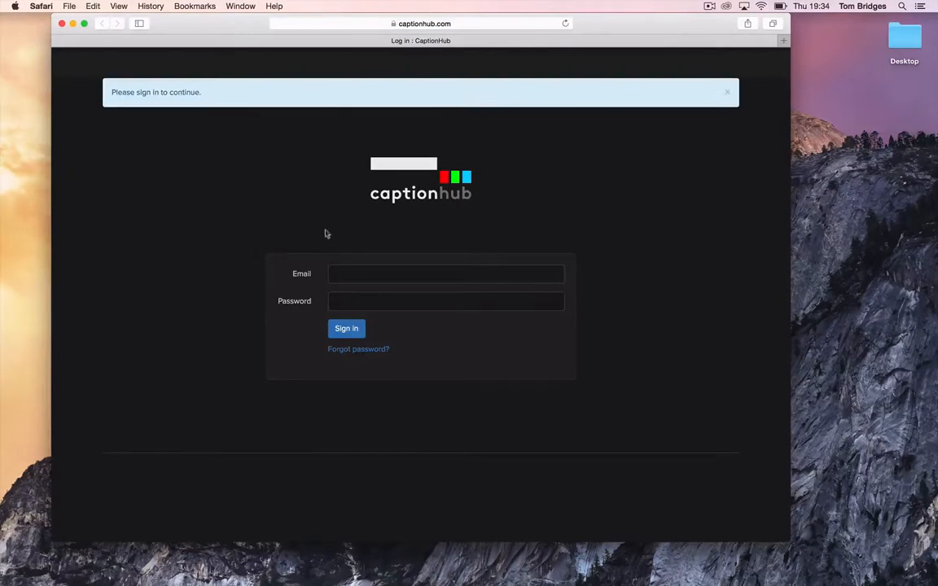
Step: Sign in to CaptionHub with the account email and password
click(344, 273)
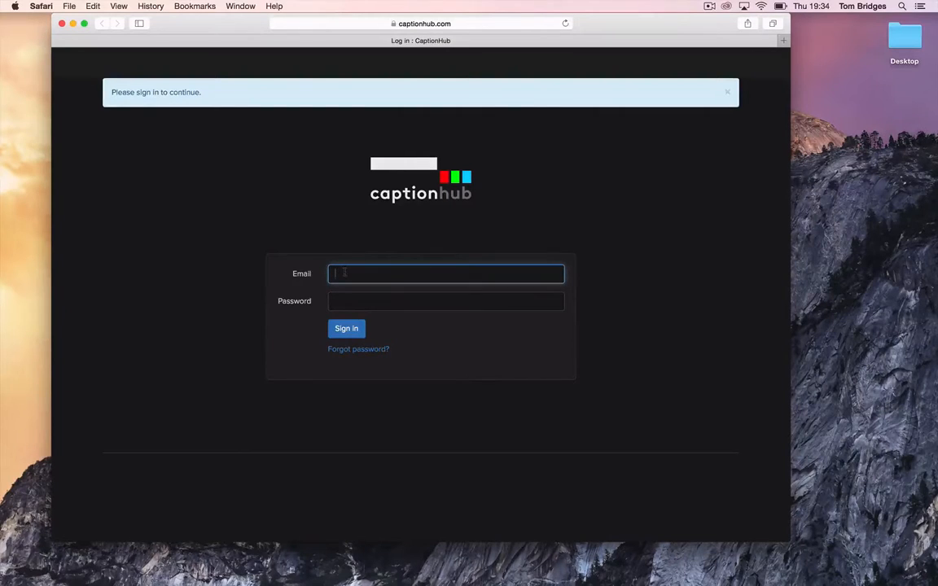
key(Tab)
text(****)
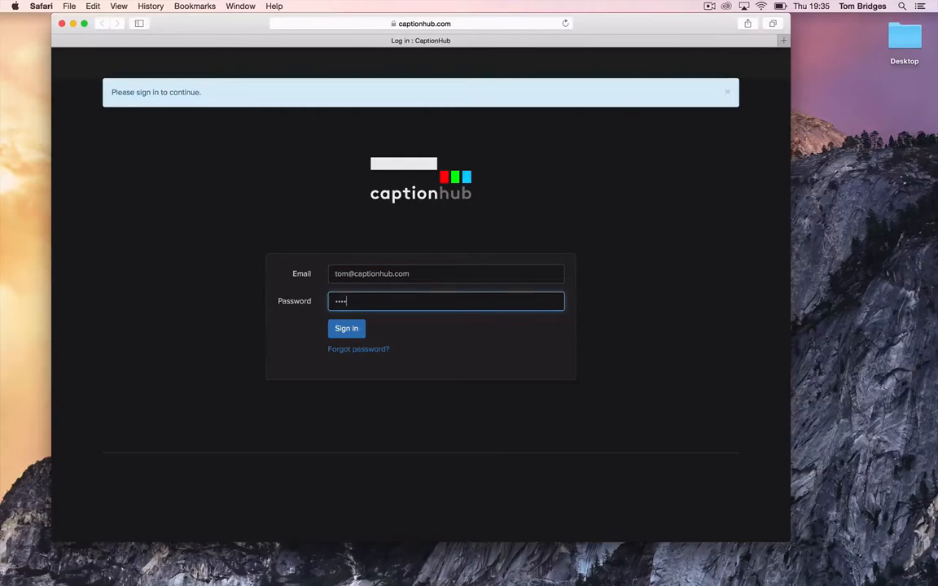
text(***)
key(Return)
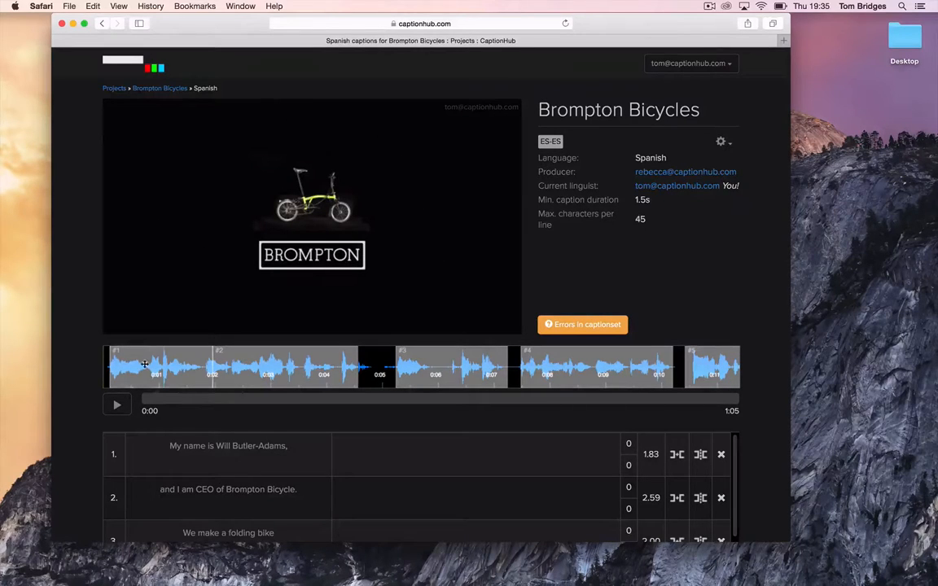
click(117, 405)
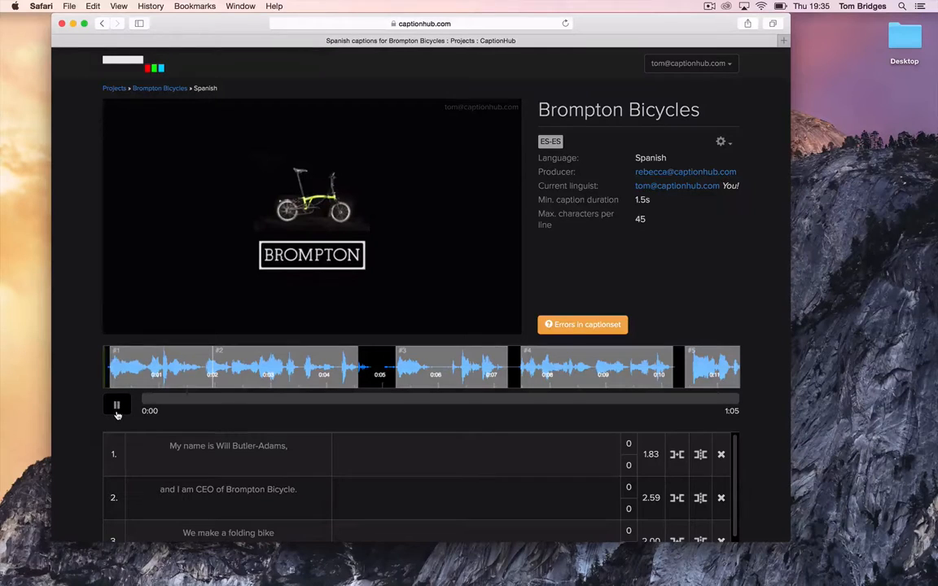
click(116, 411)
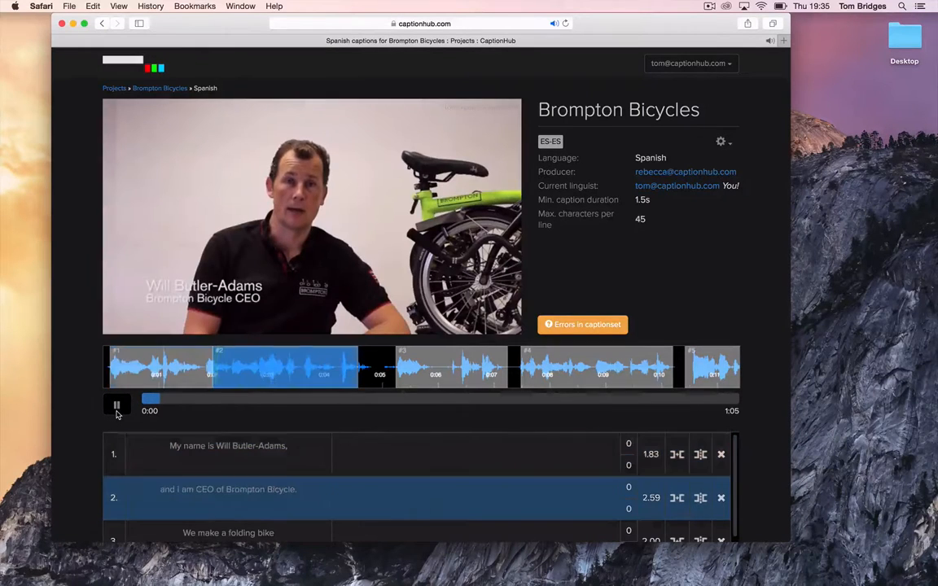
click(116, 411)
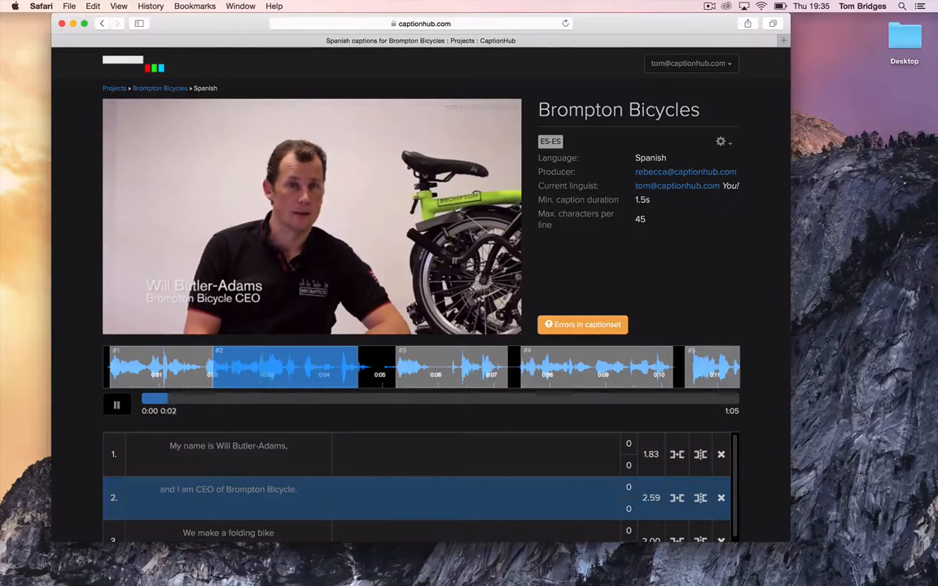
key(space)
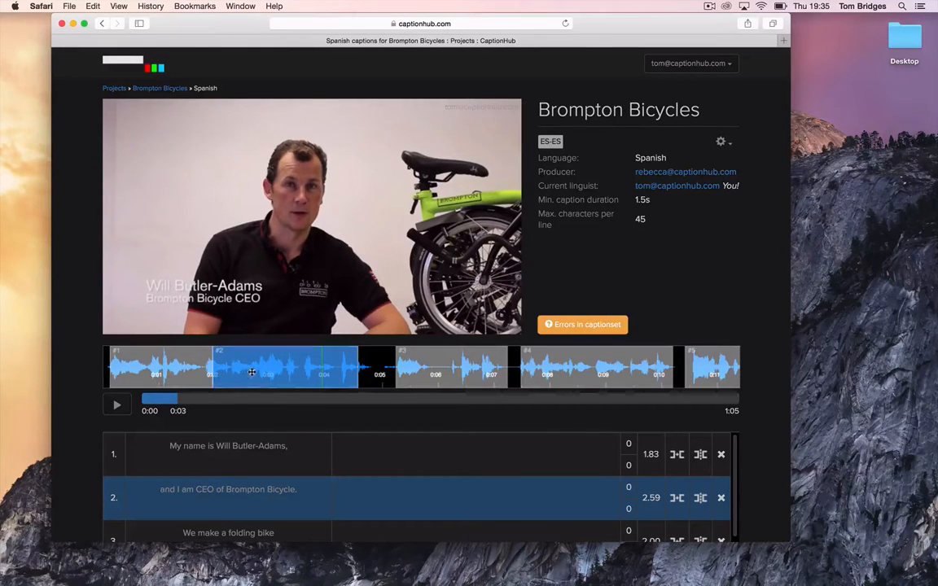
click(429, 366)
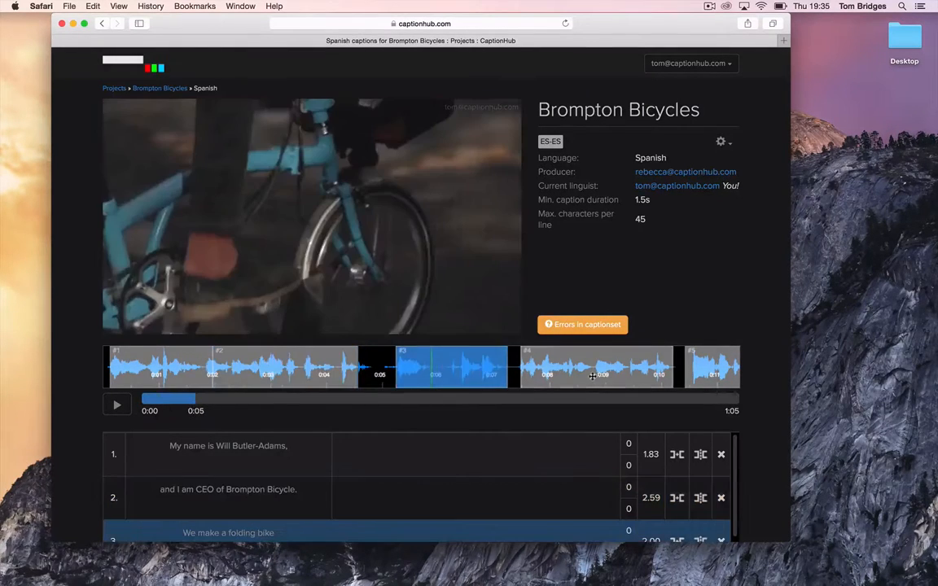
click(376, 358)
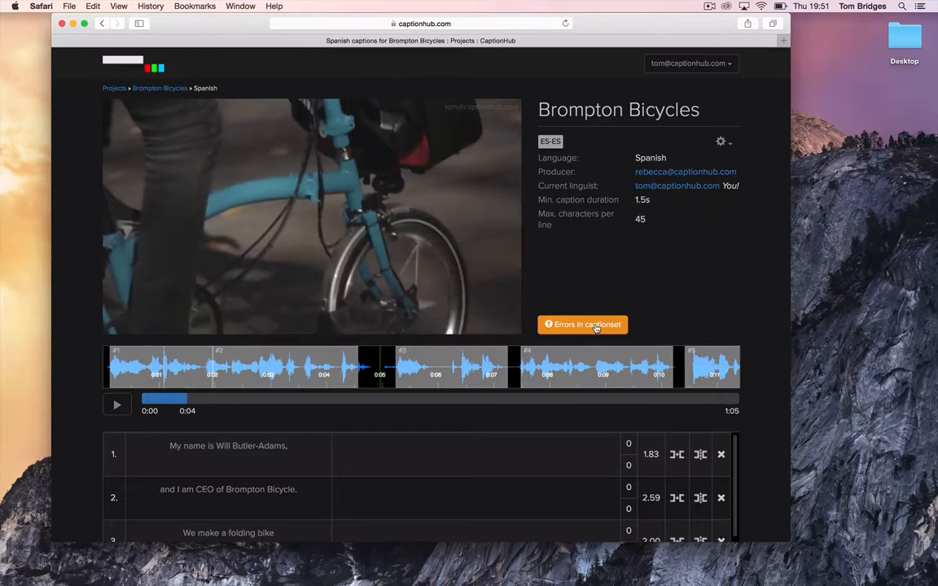
click(594, 325)
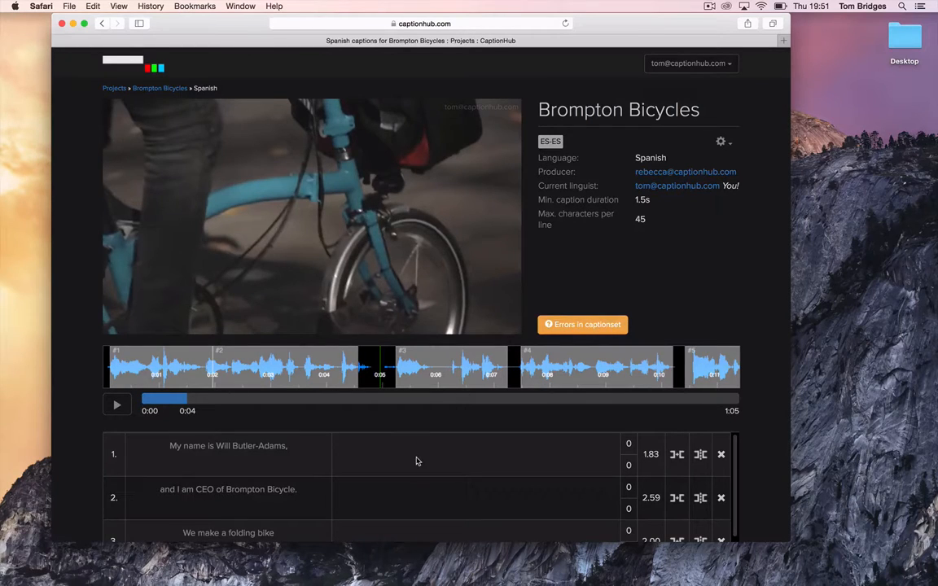
click(416, 461)
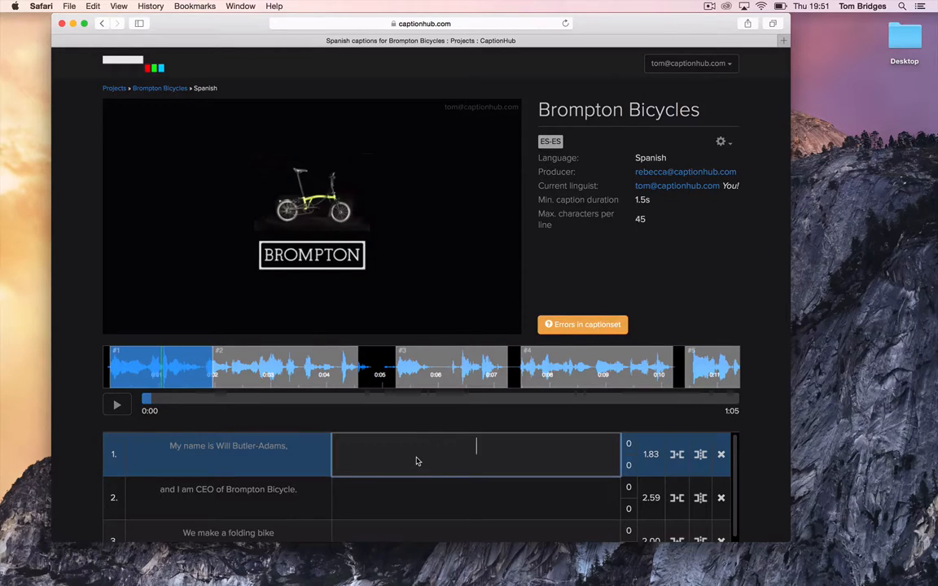
Step: Translate caption 1 as 'Mi nombre es Will Butler Adams,' and enter 'y soy CEO' for caption 2
text(Mi nombre e)
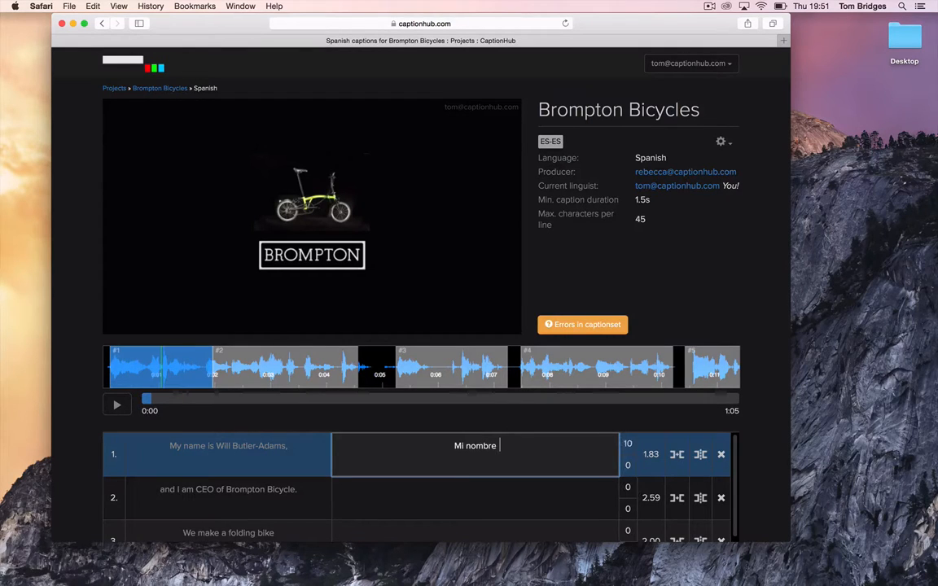
text(es Will Butler Adams)
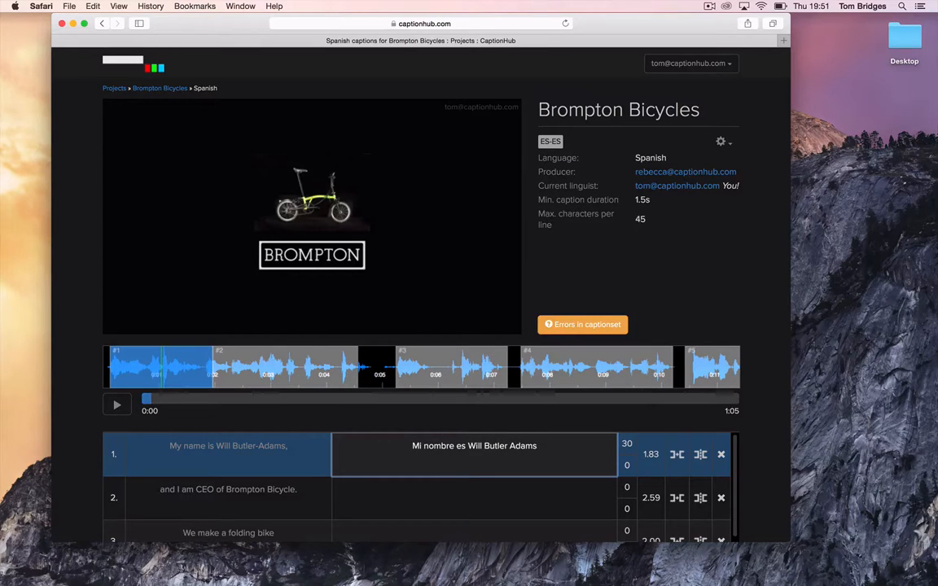
text(,)
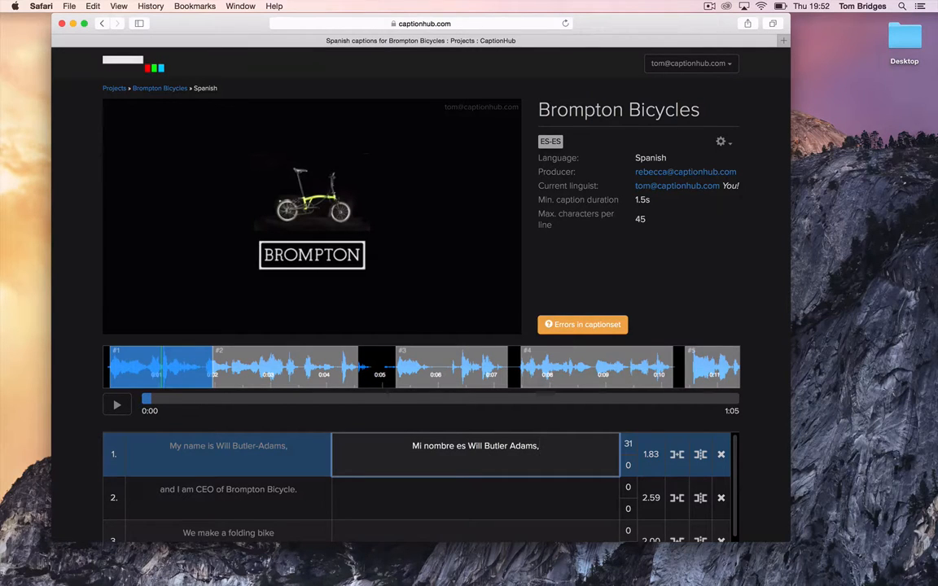
key(Return)
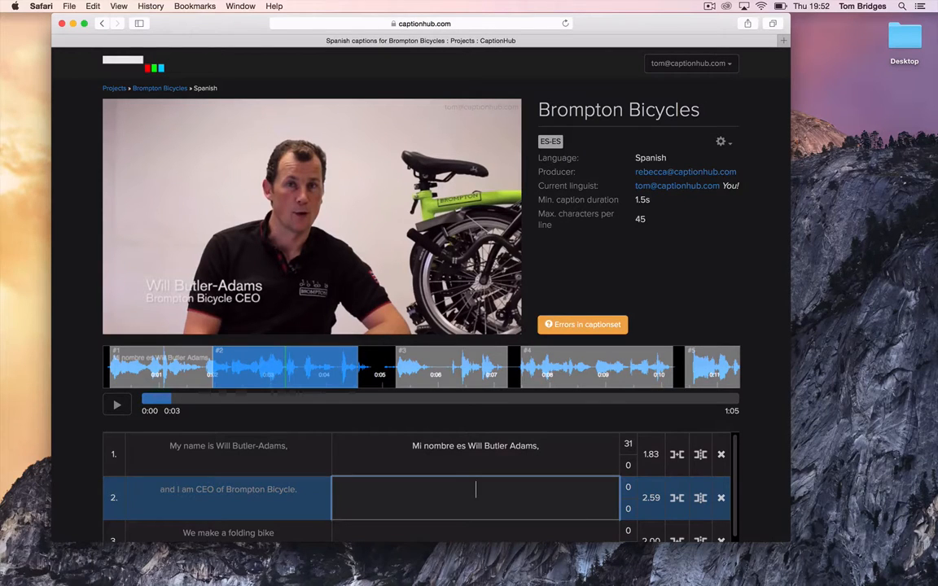
text(y soy CEO)
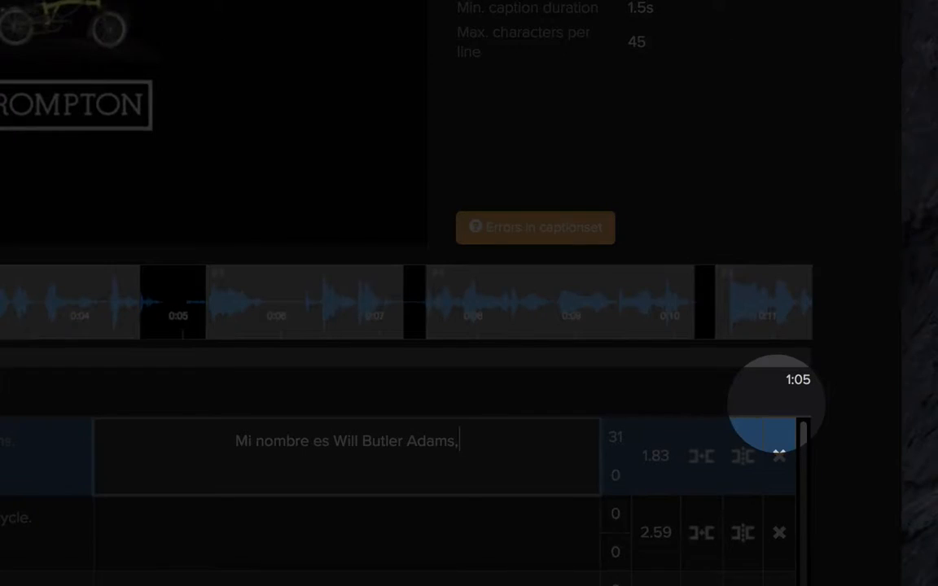
key(Return)
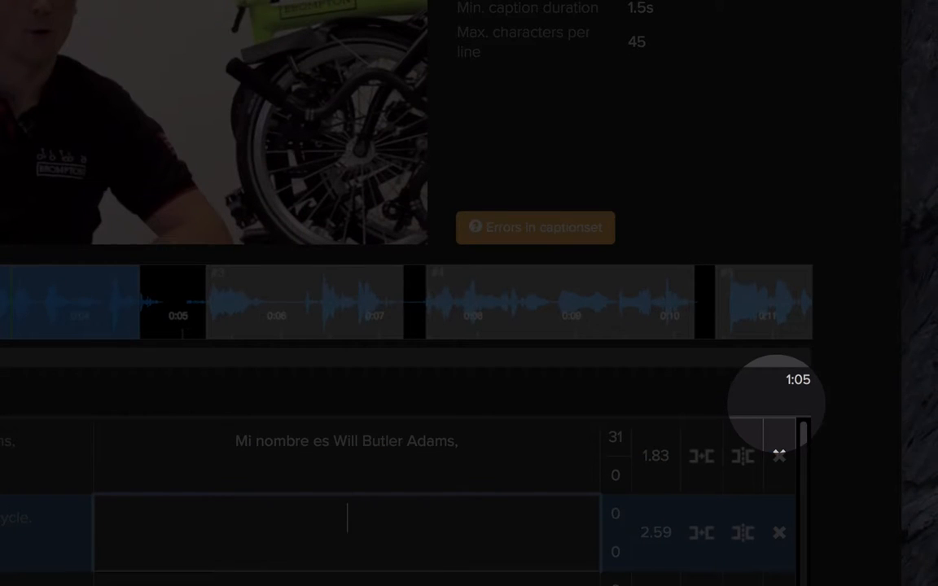
text(y soy CEO de bicicletas Brompton)
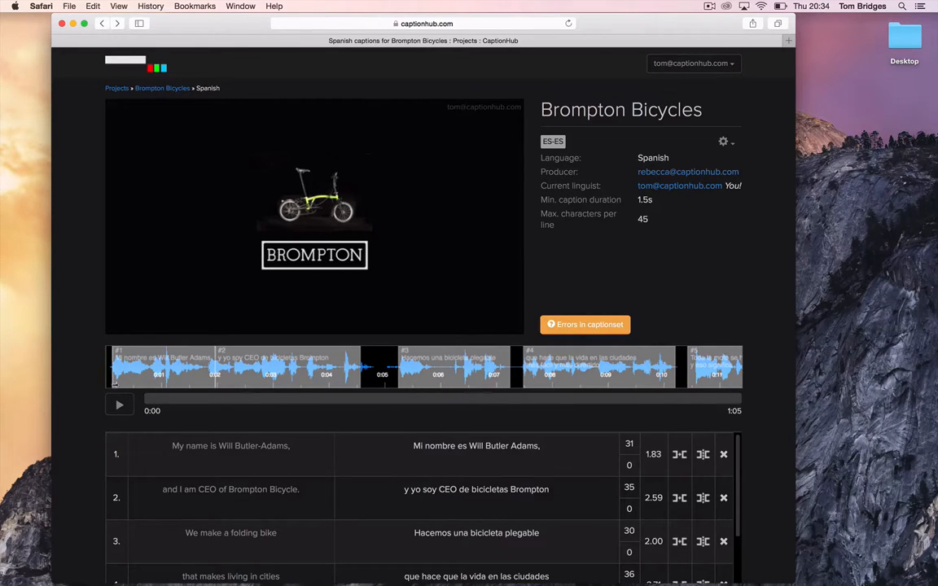
Step: Play the video with the Spanish captions and pause at 0:07
click(118, 405)
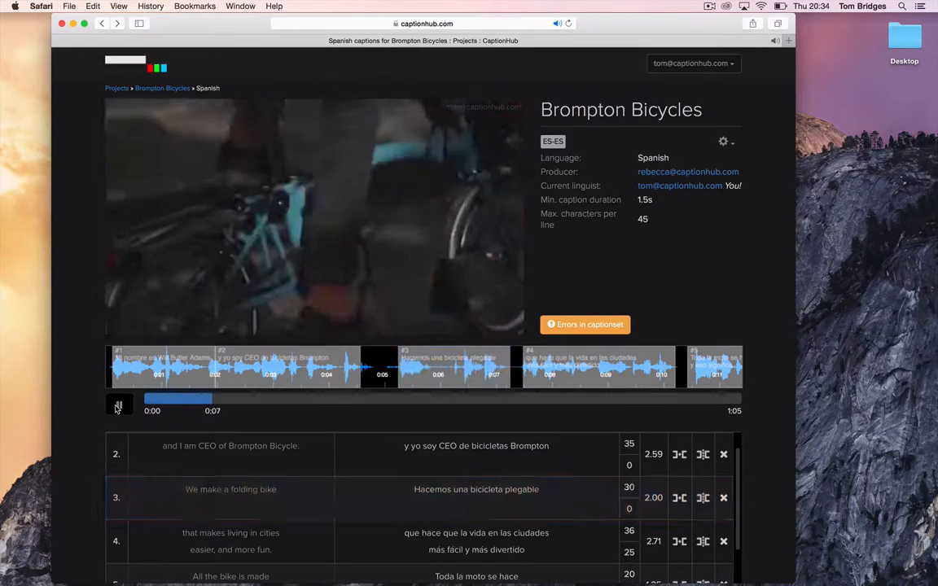
click(117, 406)
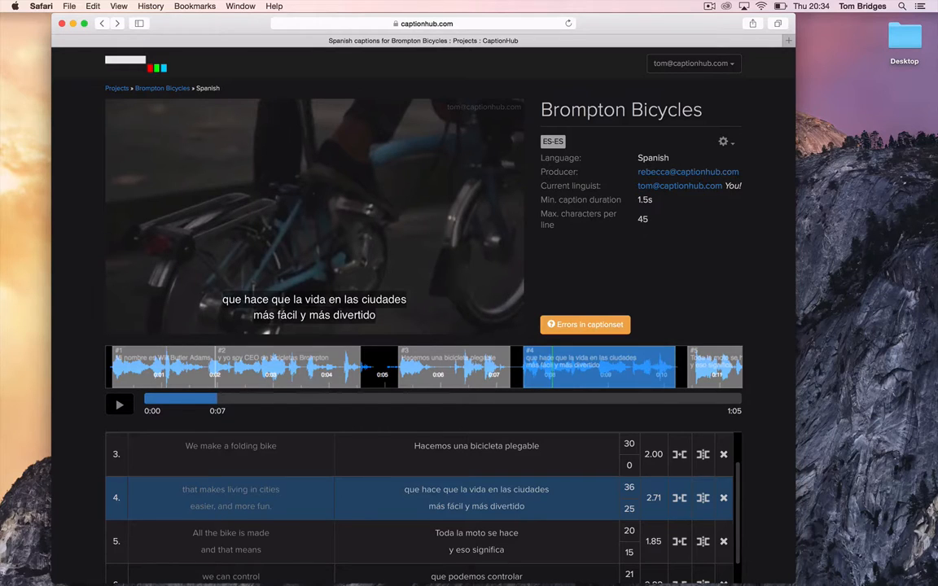
click(289, 399)
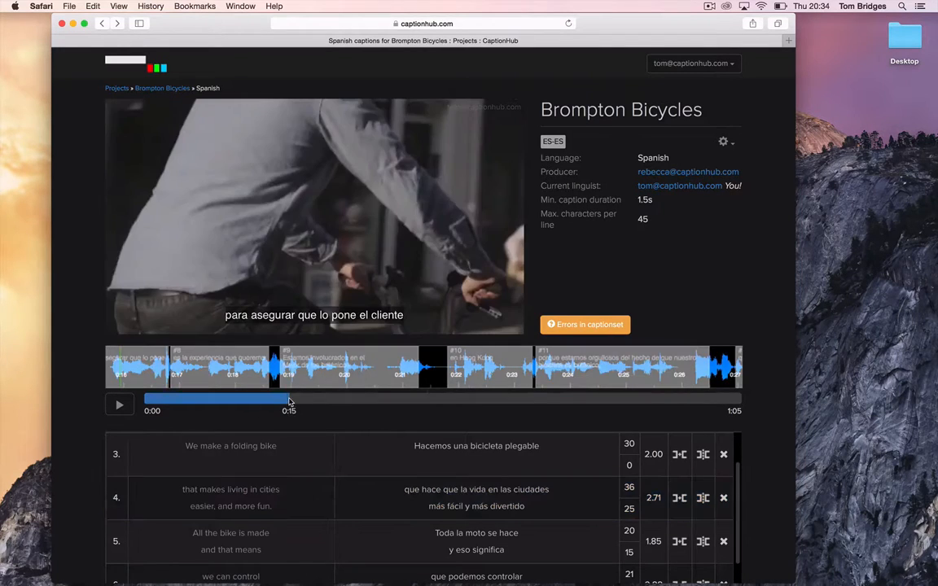
click(359, 399)
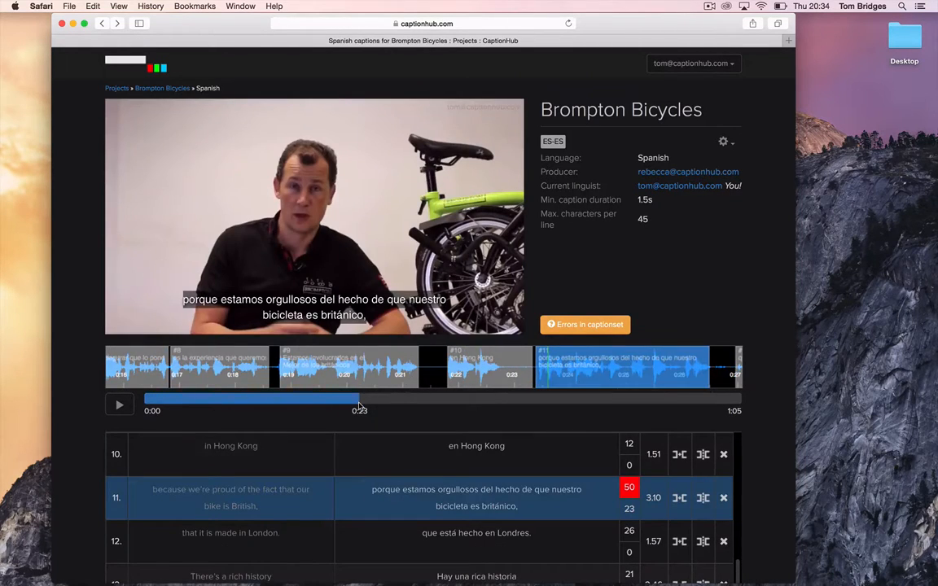
click(237, 399)
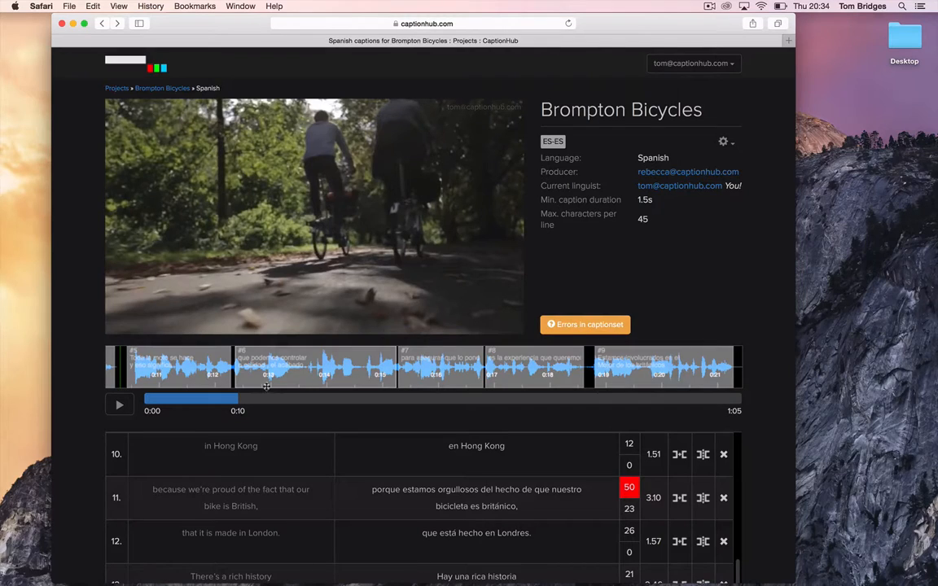
click(213, 399)
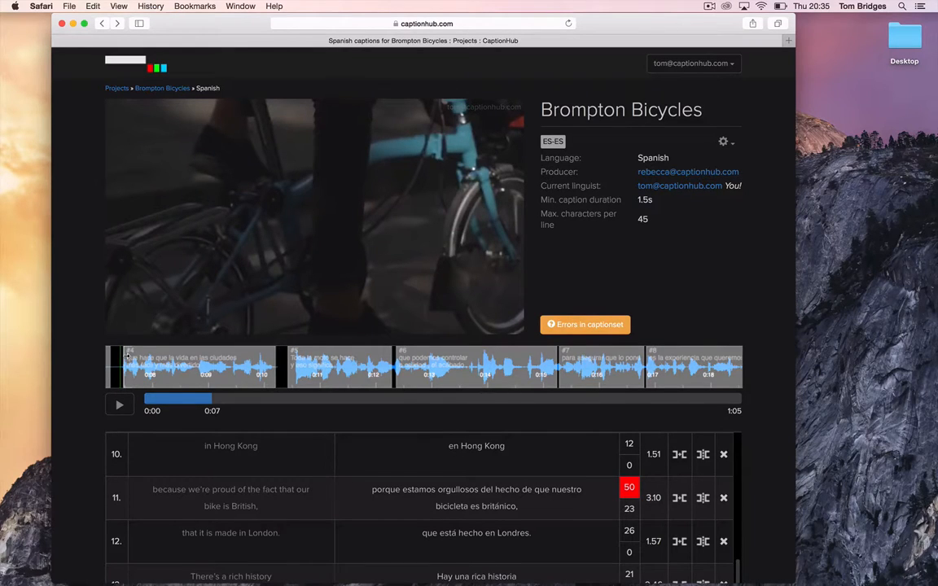
drag(126, 356, 216, 367)
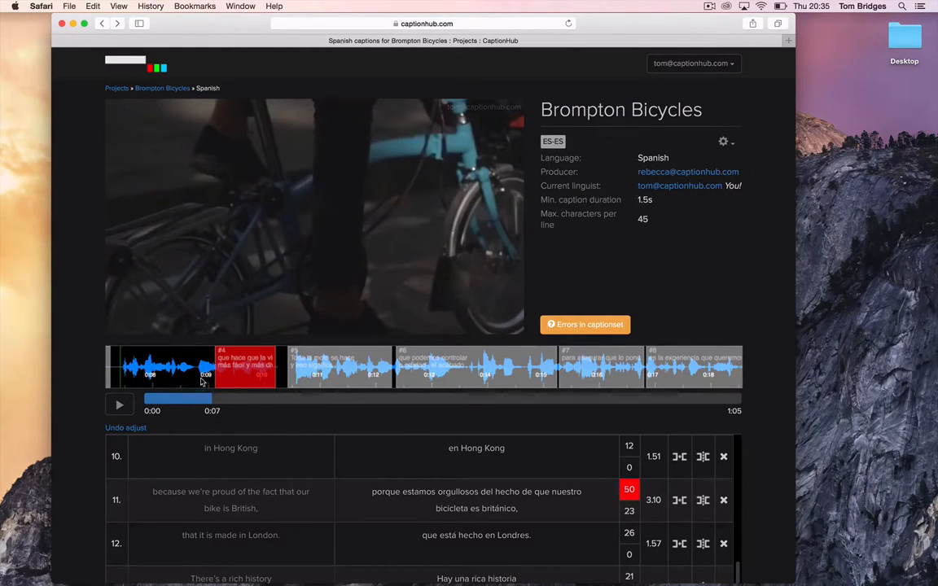
click(127, 428)
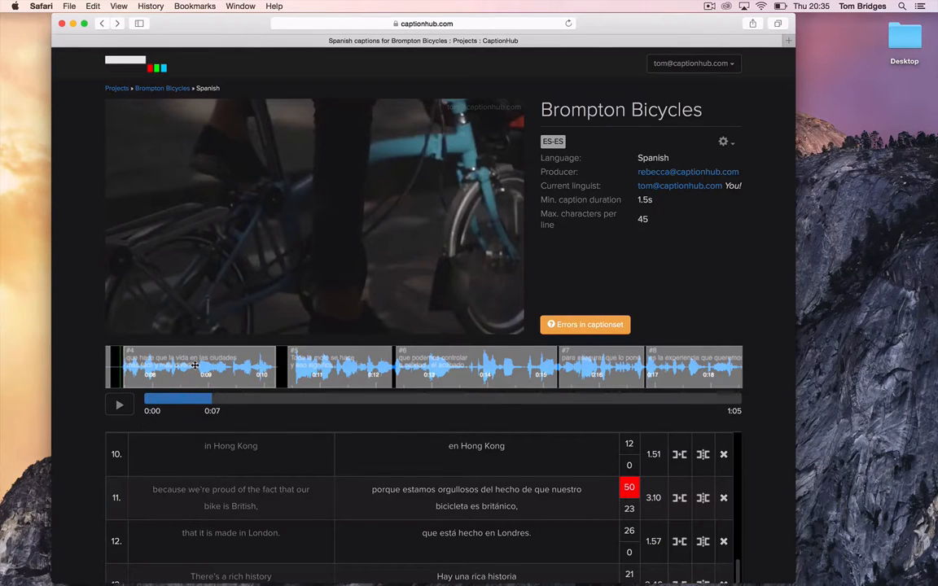
mouse_move(195, 365)
mouse_down()
mouse_move(276, 367)
mouse_move(187, 369)
mouse_move(272, 372)
mouse_move(206, 380)
mouse_up()
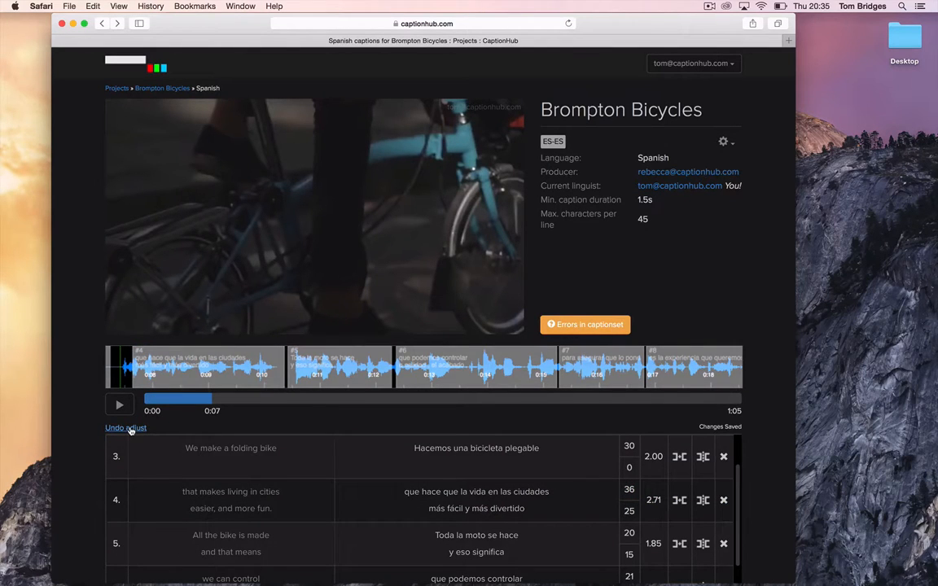
click(127, 427)
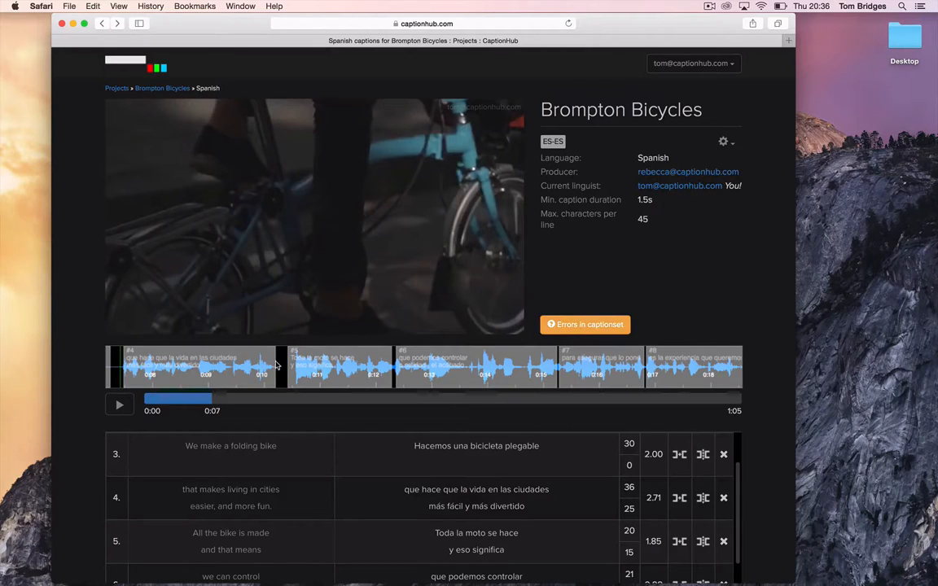
drag(270, 363, 170, 363)
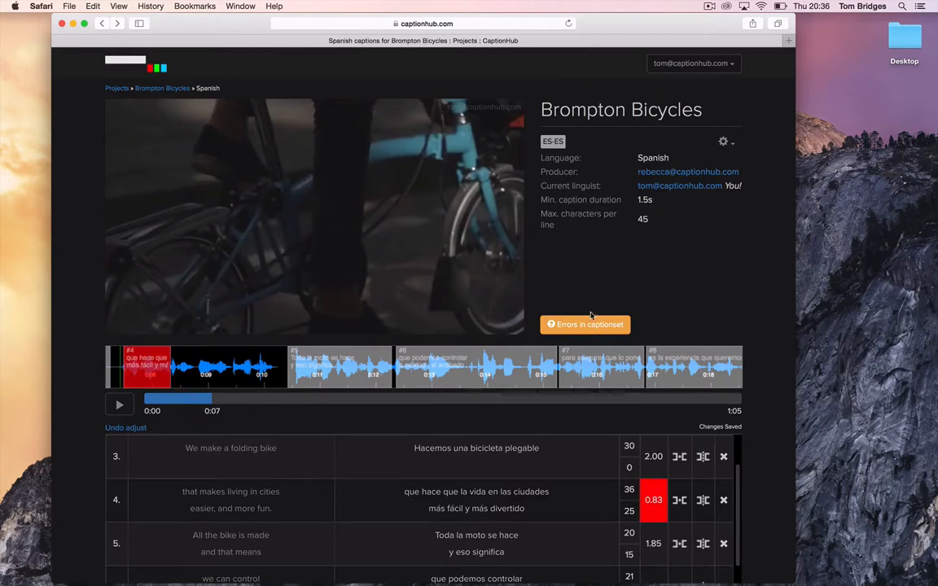
click(593, 325)
click(130, 428)
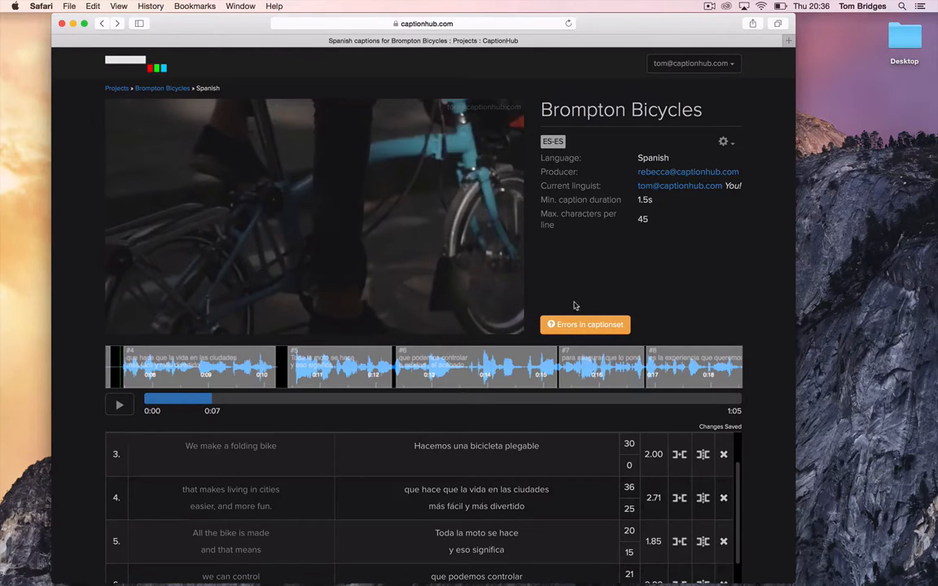
Step: Move 'nuestro' from caption 11's first line to the start of its second line (42/31 characters)
mouse_move(578, 326)
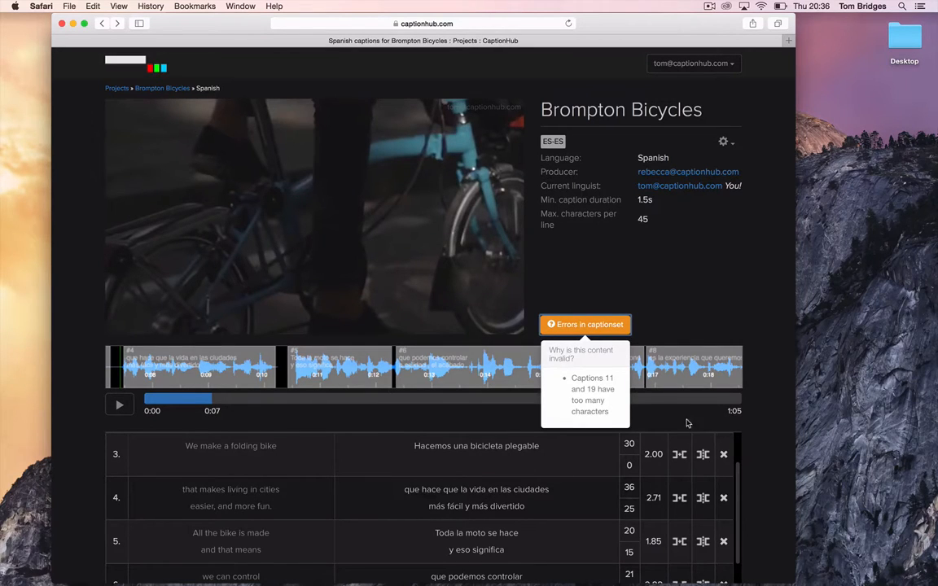
scroll(505, 498, down, 6)
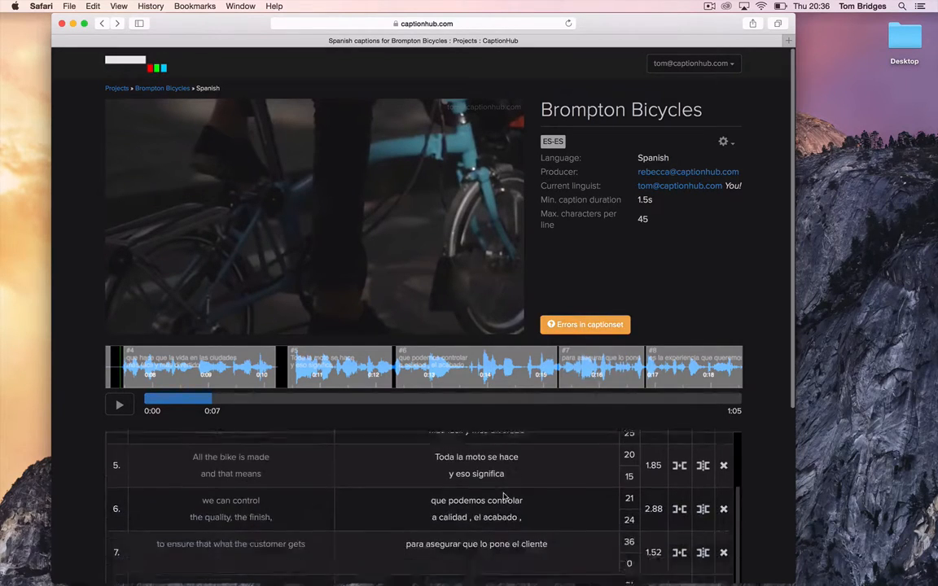
scroll(503, 496, down, 2)
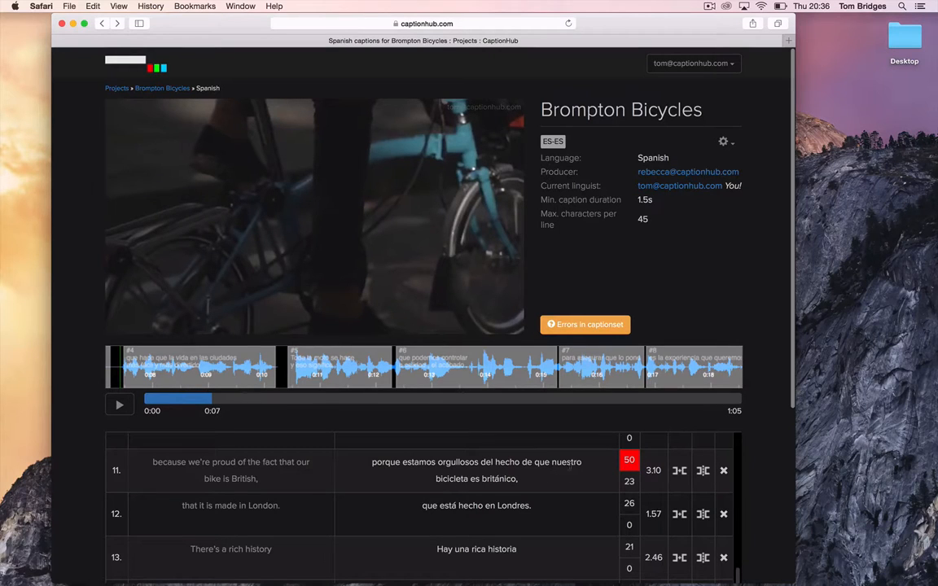
double_click(569, 462)
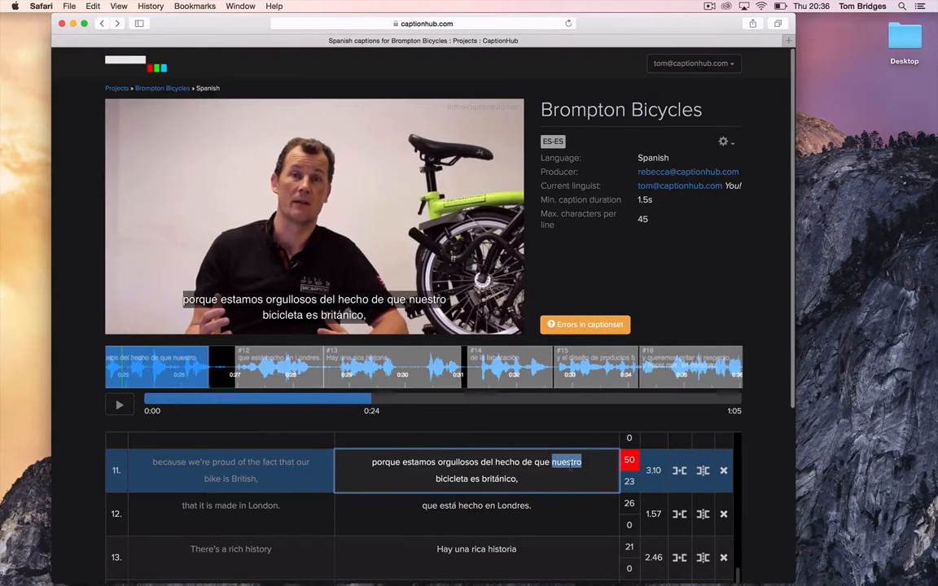
key(BackSpace)
key(BackSpace)
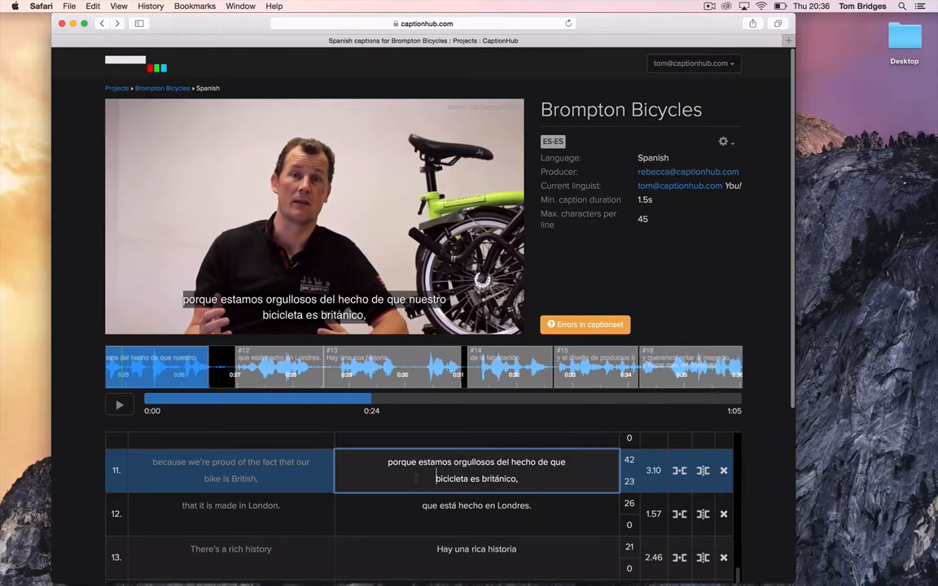
click(416, 479)
text(nuestro)
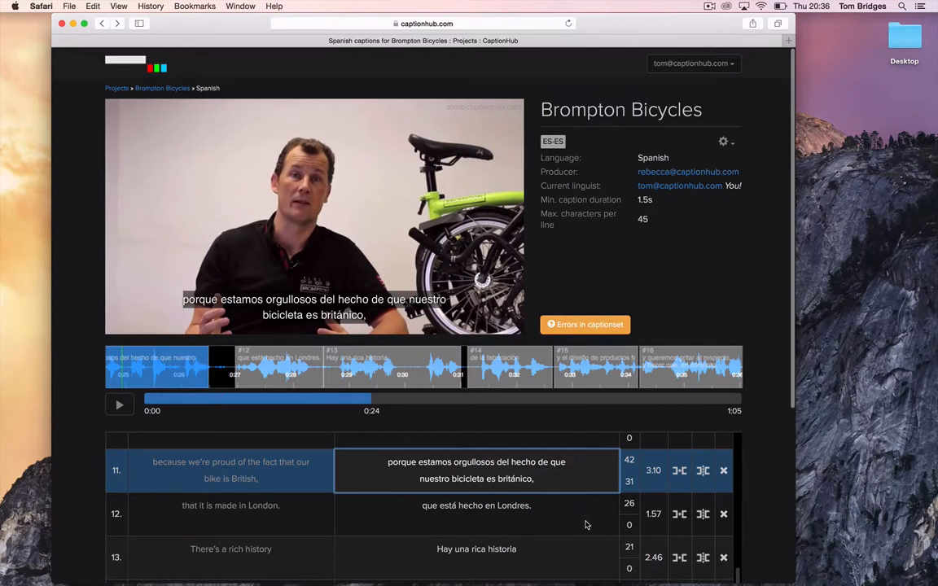
click(609, 325)
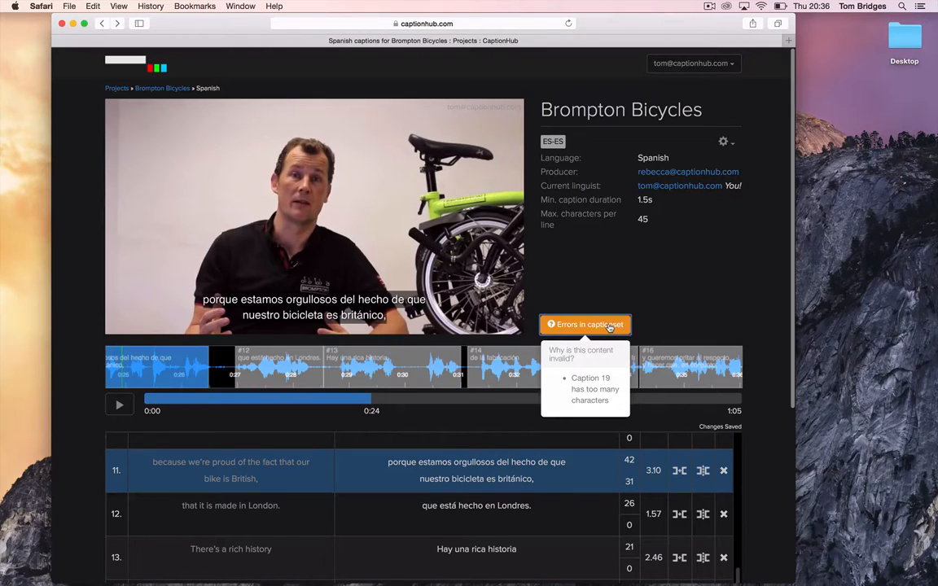
click(697, 301)
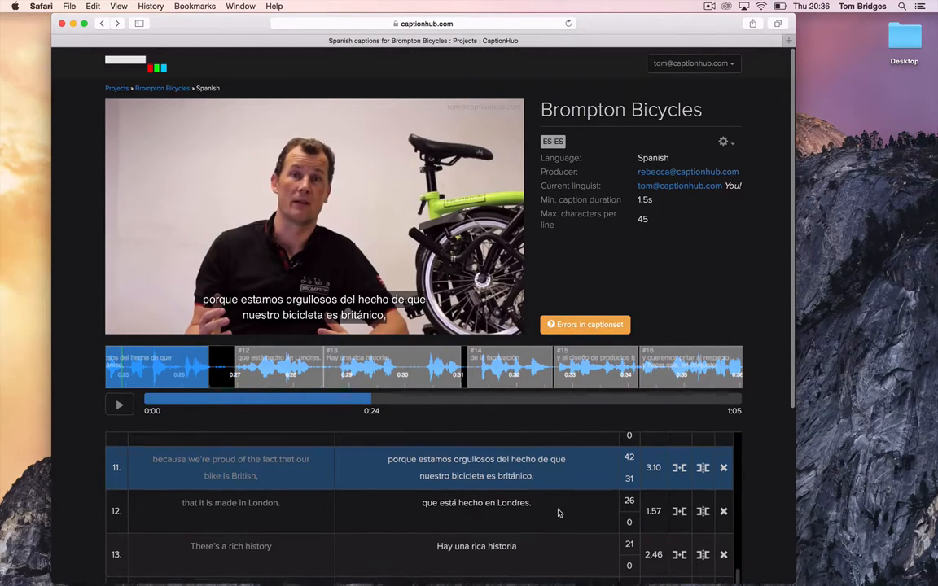
Step: Split caption 19 into two captions right after 'clientes'
scroll(558, 512, down, 5)
scroll(558, 512, down, 1)
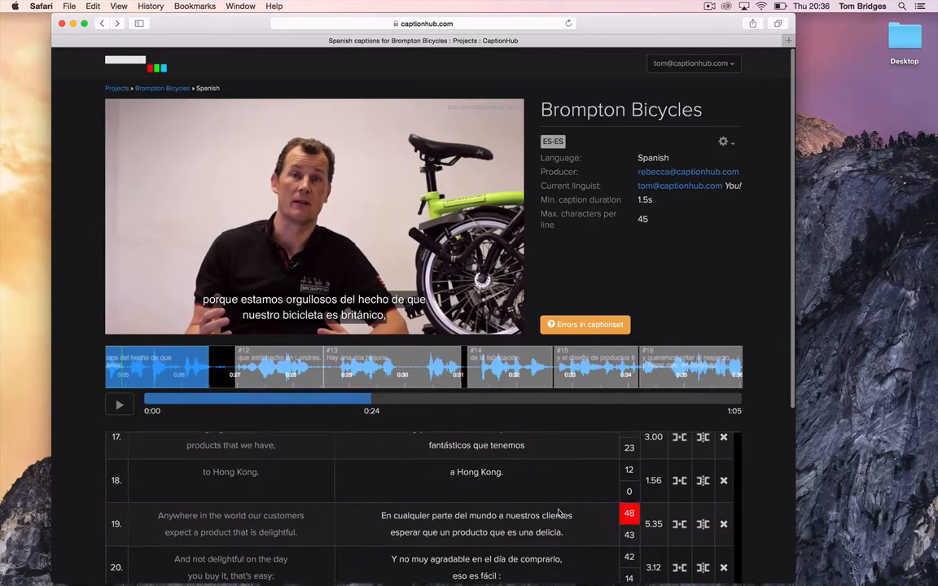
scroll(558, 512, down, 1)
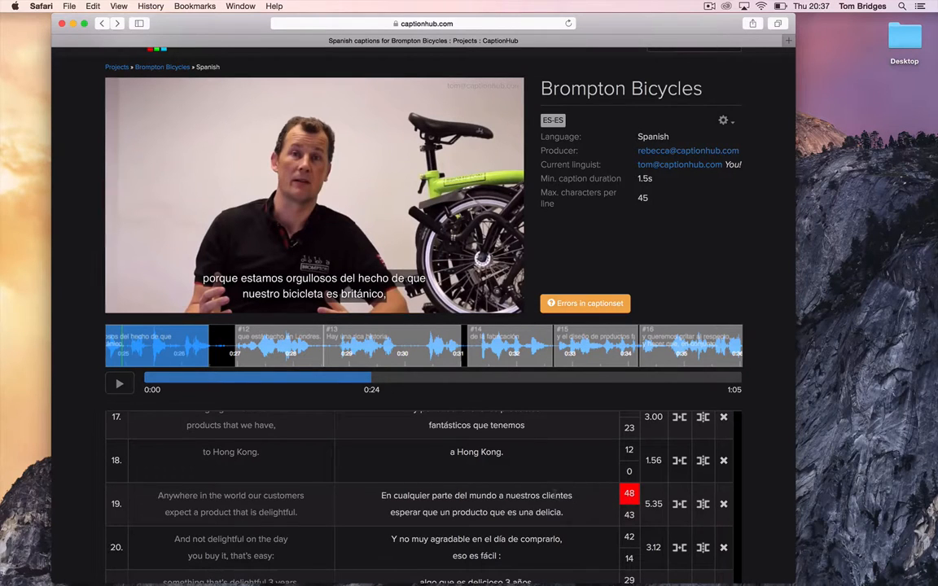
double_click(557, 495)
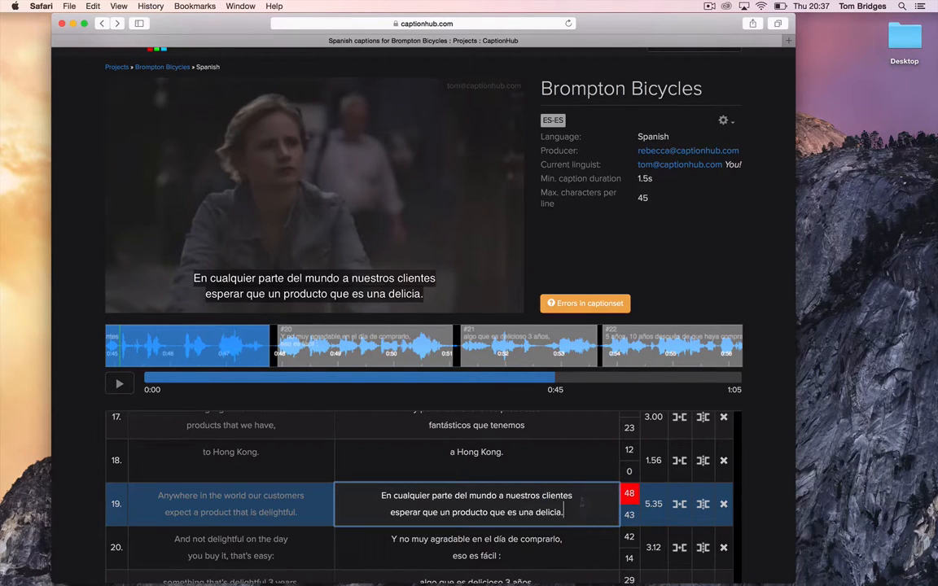
click(576, 494)
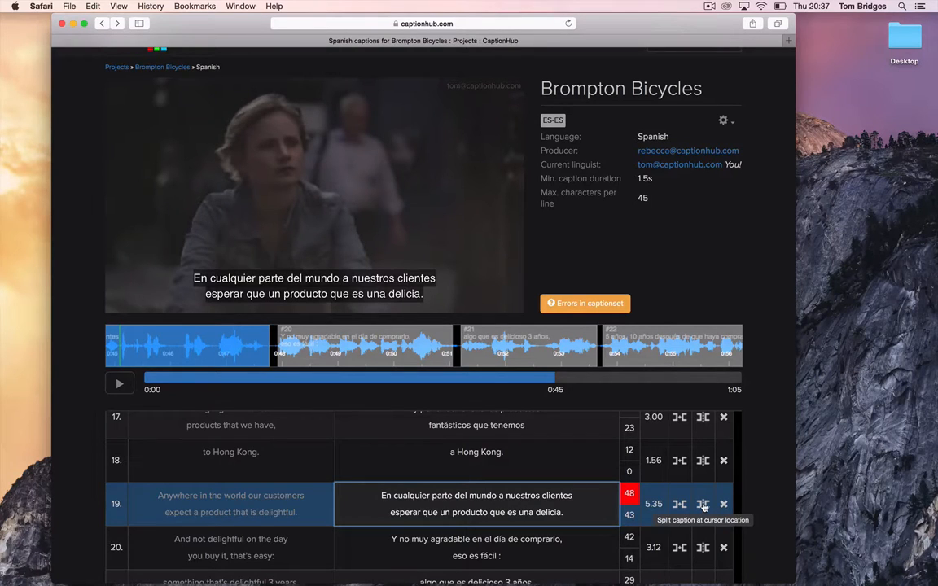
click(702, 506)
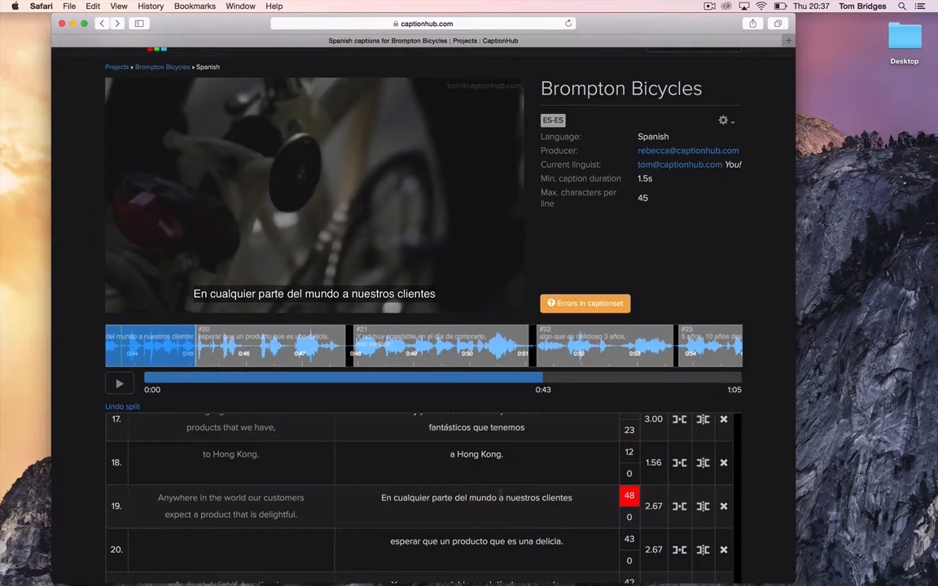
Step: Wrap caption 19 onto two lines before 'a nuestros clientes' and play from caption 18 to review
click(500, 494)
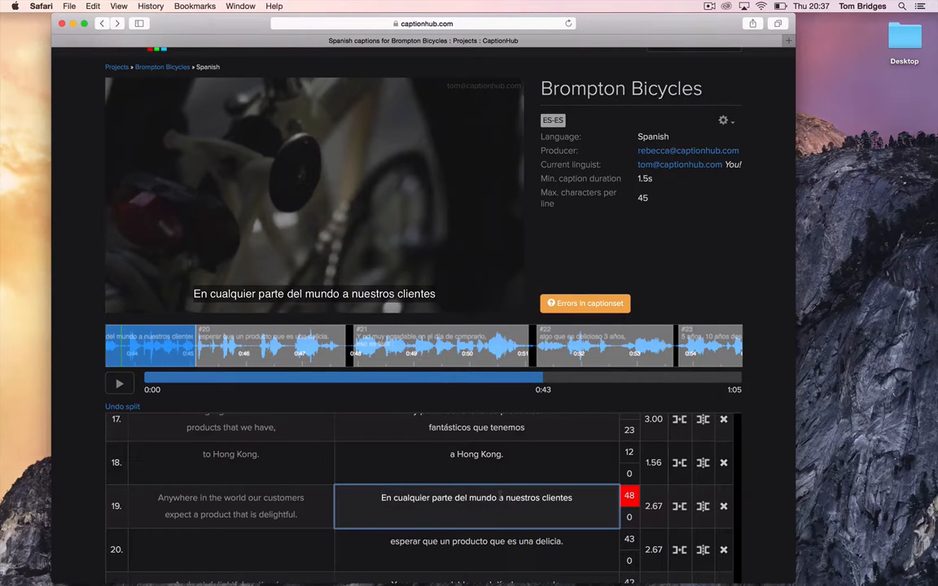
key(Return)
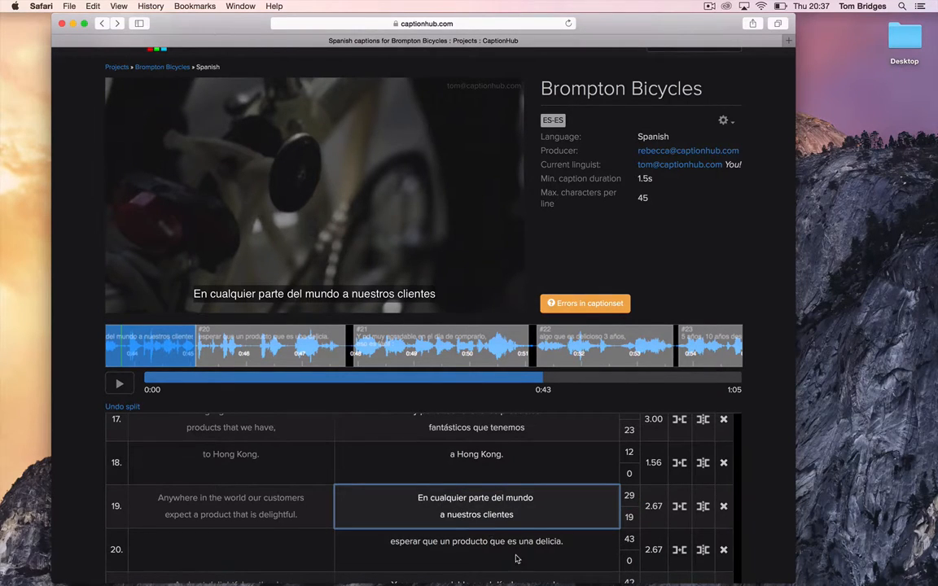
click(574, 555)
click(558, 511)
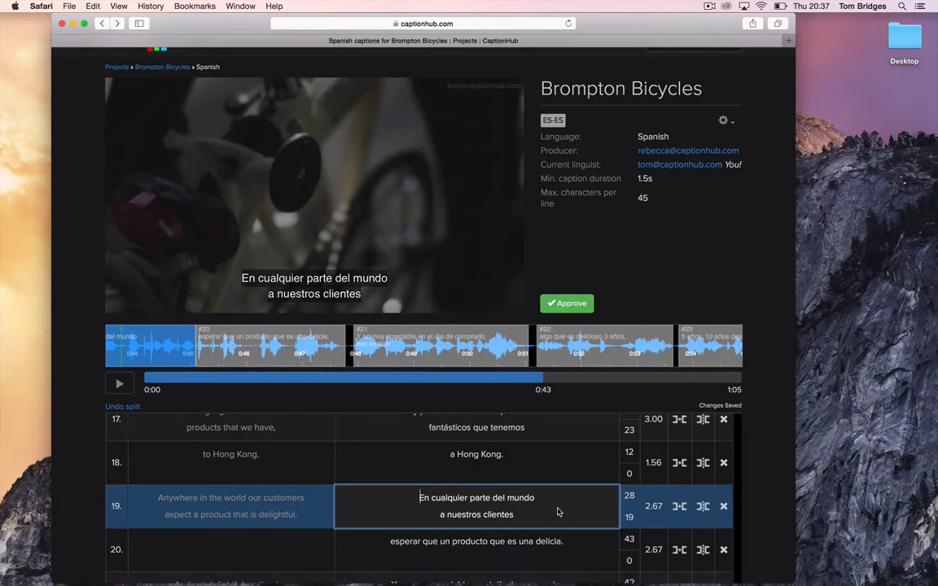
click(398, 477)
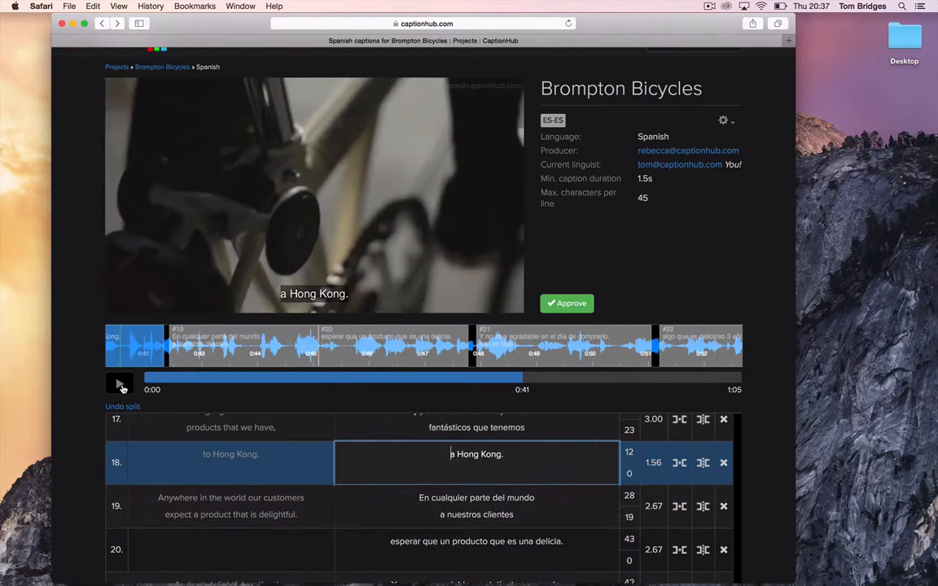
click(120, 385)
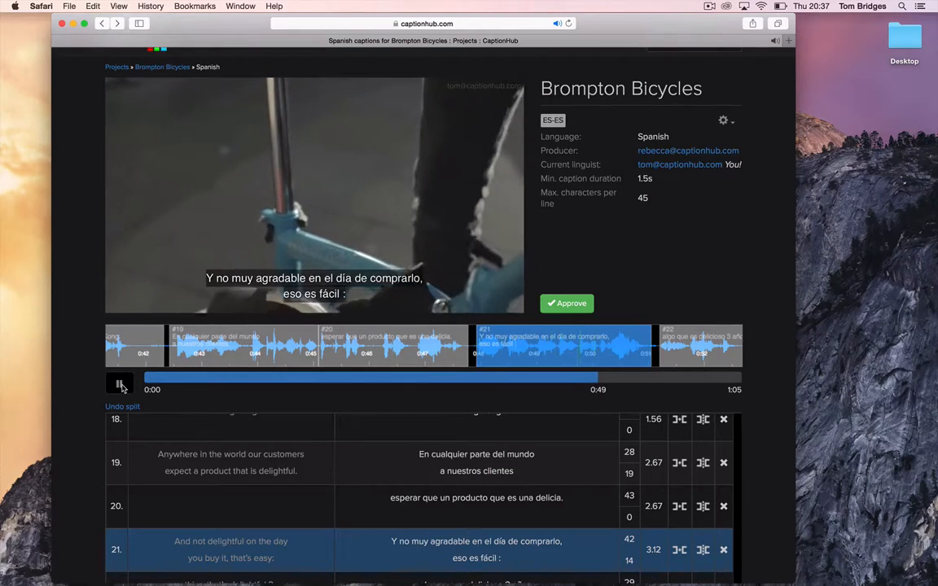
Step: Move the caption 19/20 boundary earlier on the waveform (19 lasts 2.50 s, 20 lasts 2.85 s), then preview
click(119, 385)
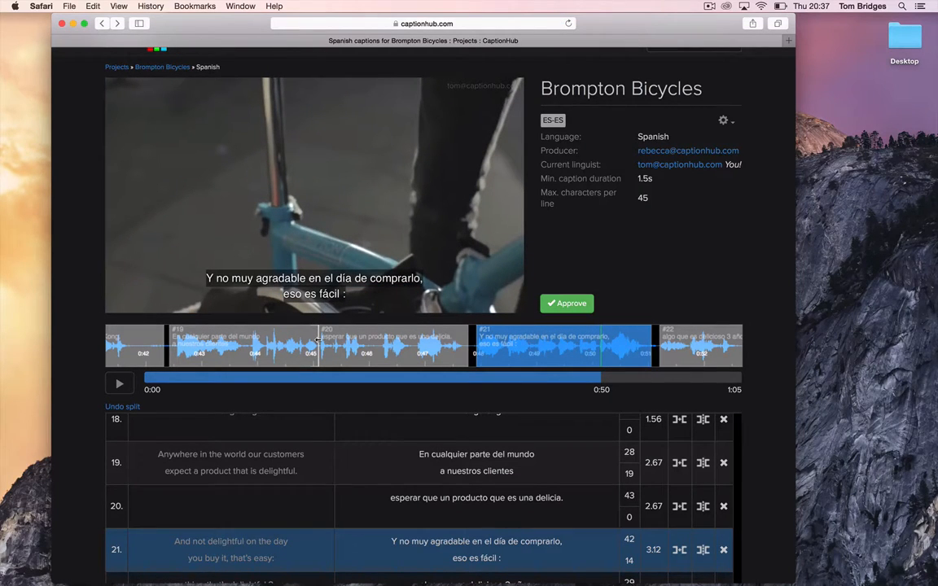
drag(318, 341, 308, 341)
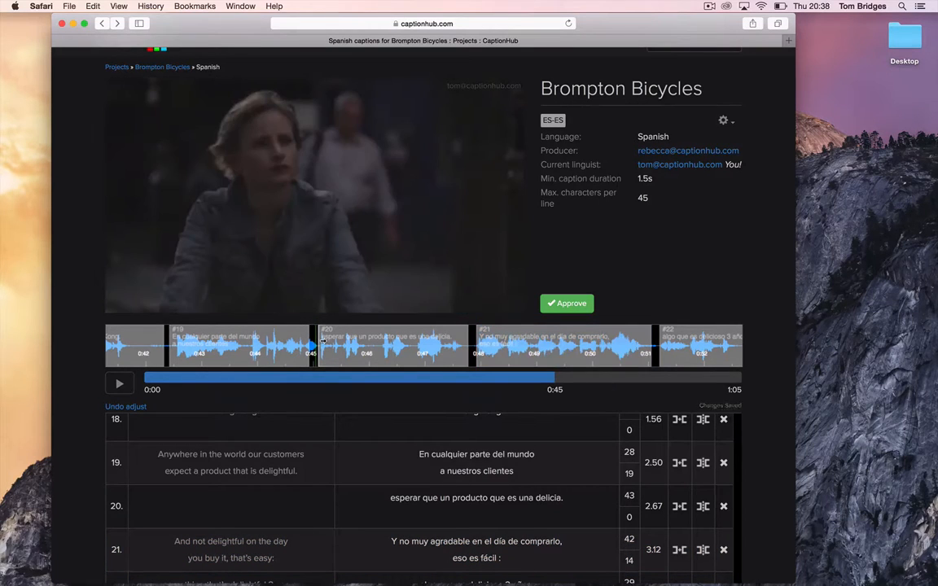
drag(317, 343, 306, 342)
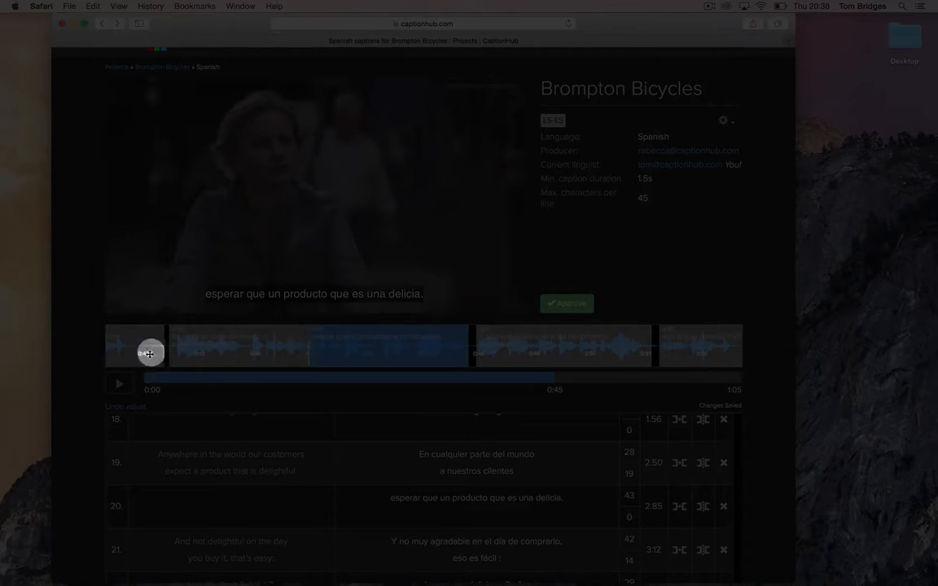
click(206, 361)
click(121, 382)
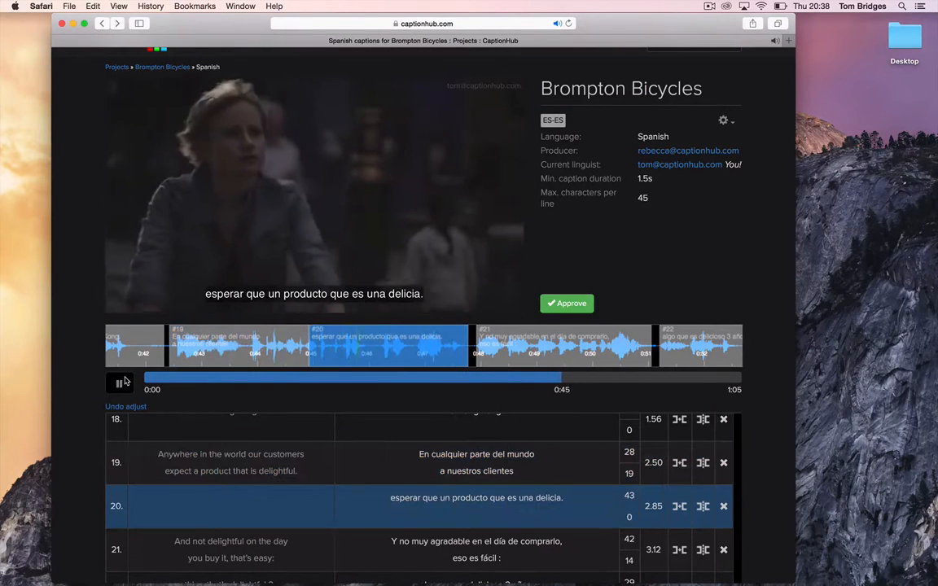
click(120, 381)
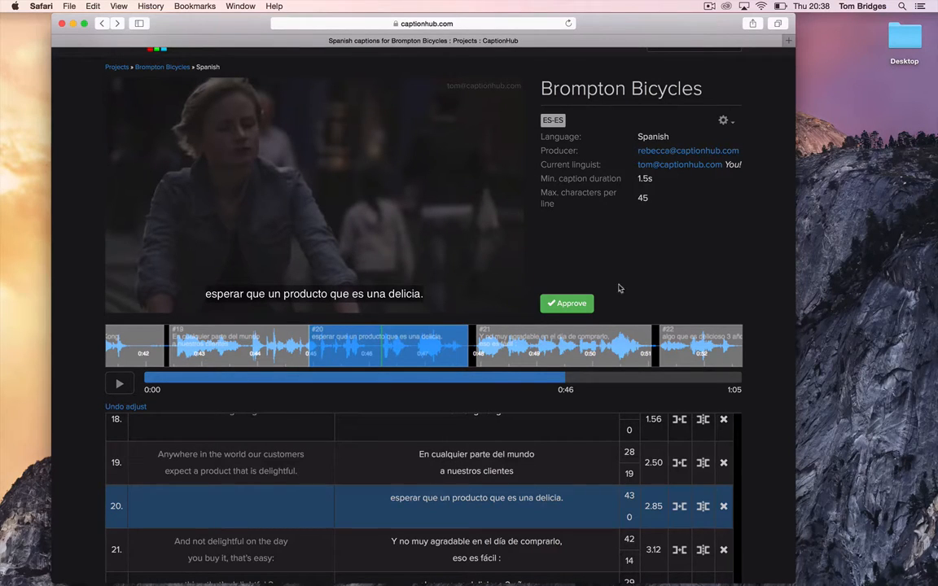
Step: Approve the Spanish caption set, play it back, and confirm the captions can no longer be edited
click(565, 304)
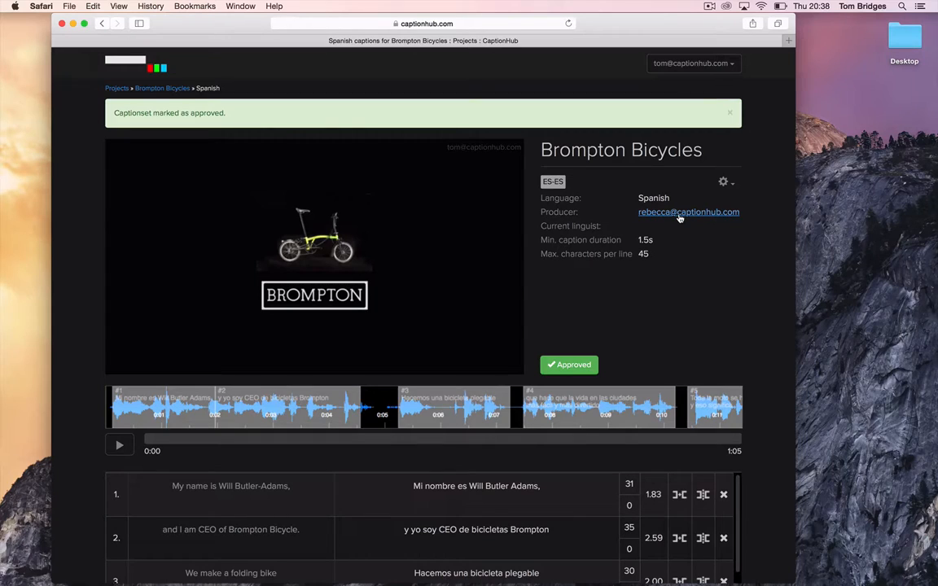
click(118, 445)
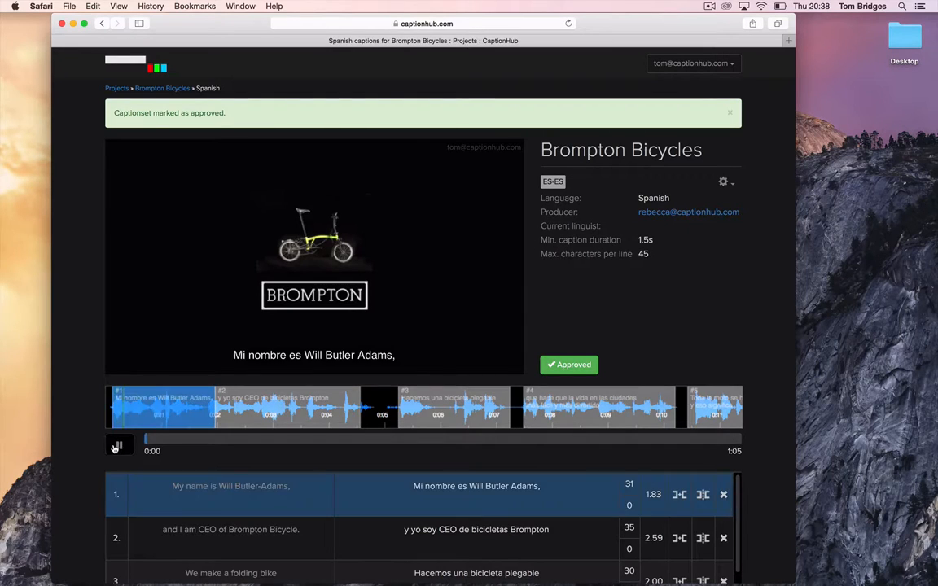
click(116, 446)
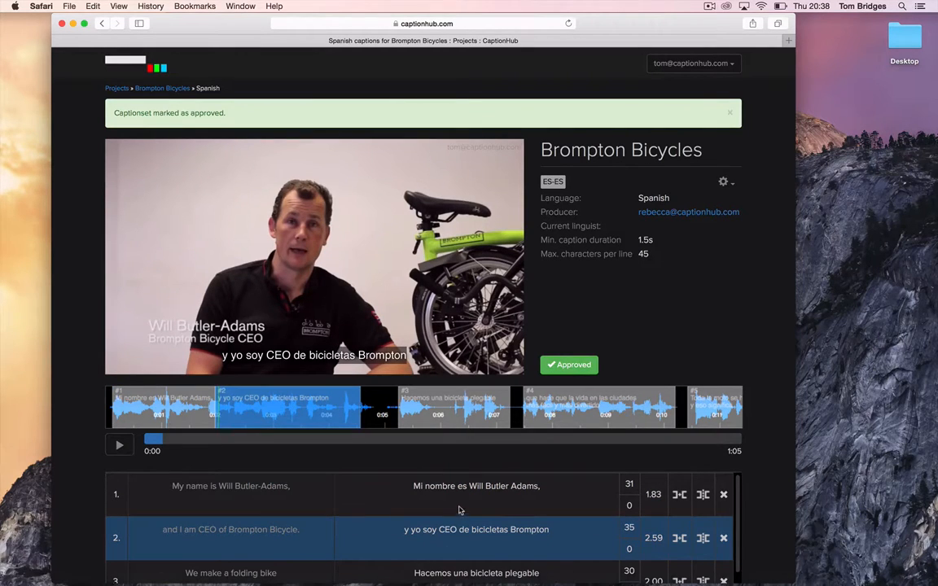
click(460, 507)
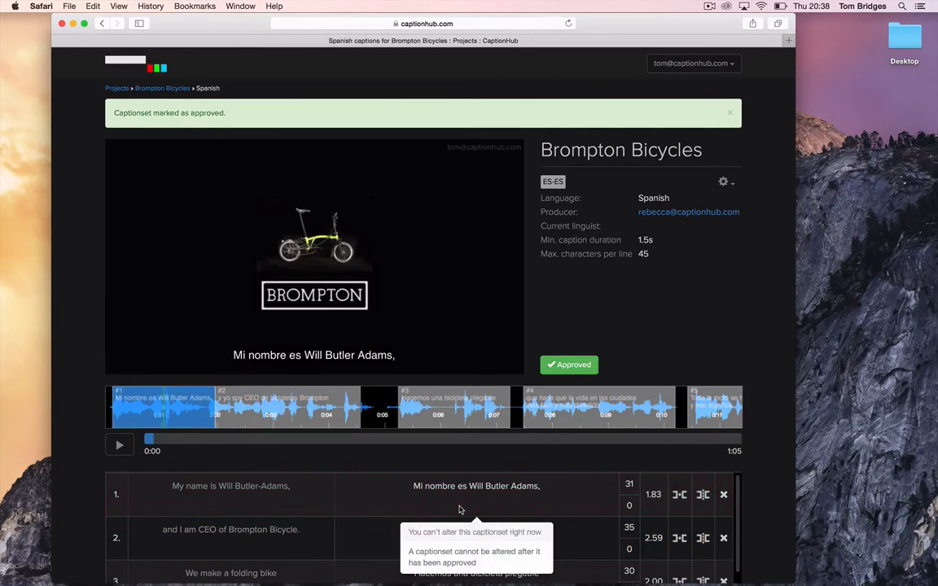